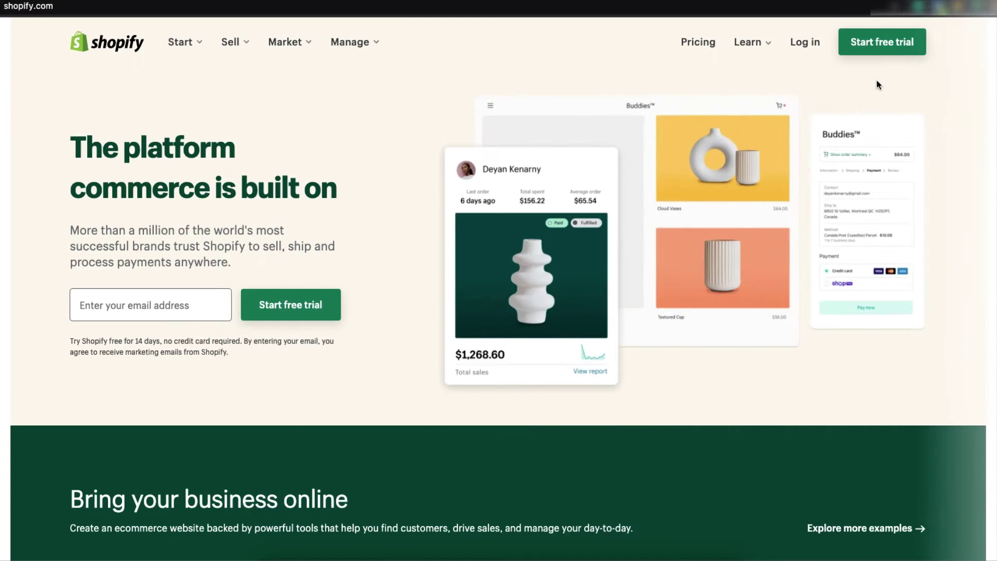
Step: Start the Shopify free trial and enter the account e-mail address and password
{"action": "left_click", "coordinate": [898, 44]}
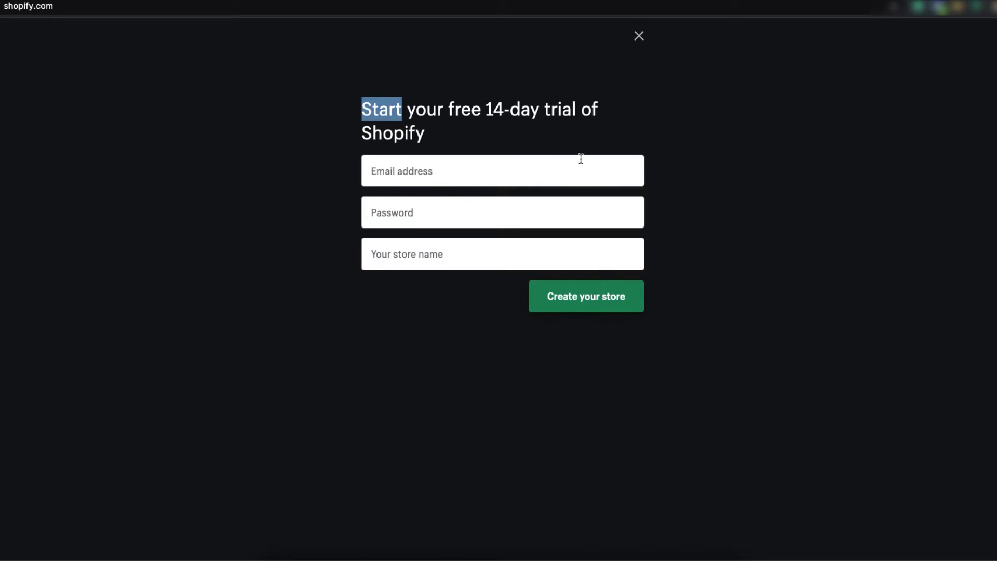
{"action": "left_click", "coordinate": [539, 167]}
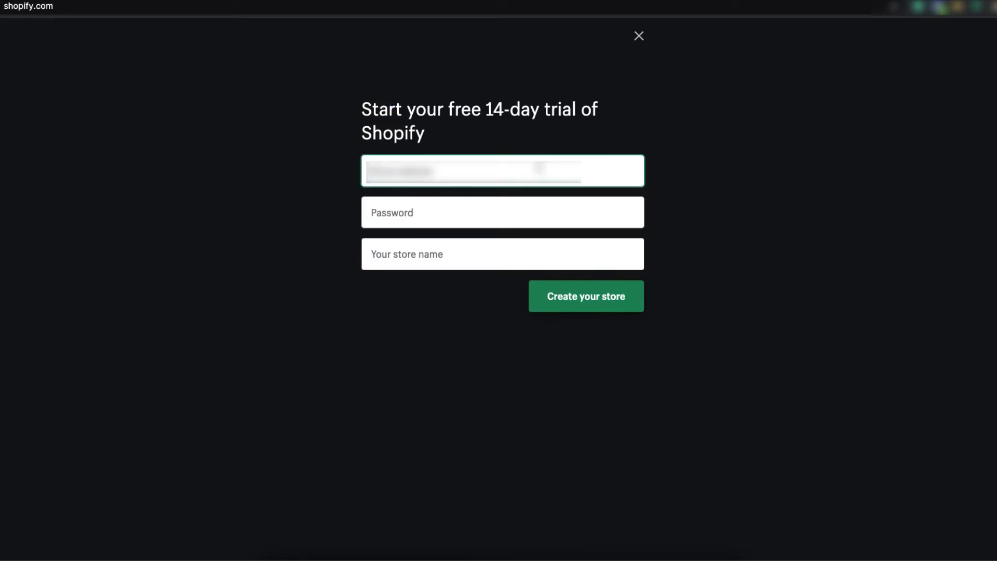
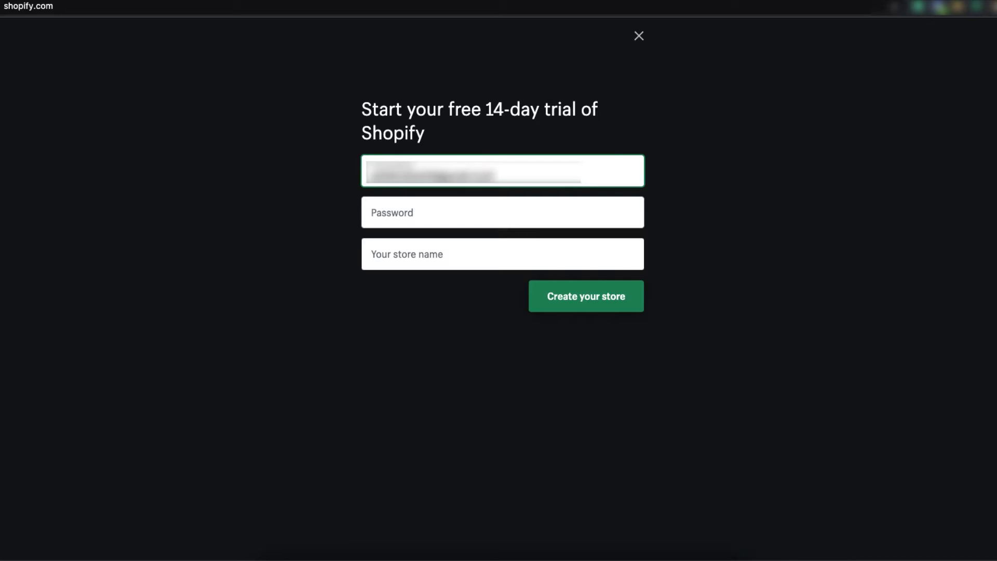
{"action": "left_click", "coordinate": [418, 204]}
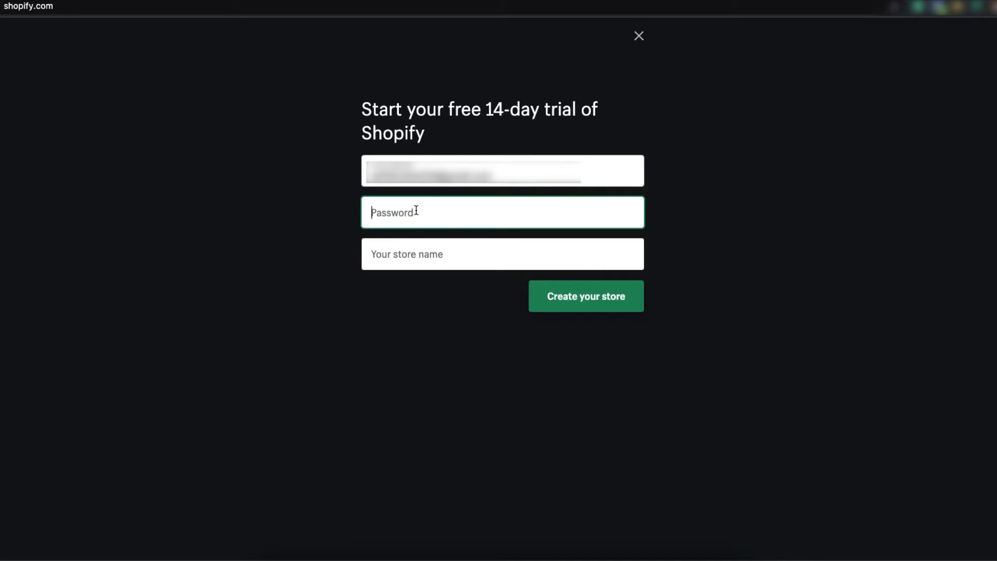
{"action": "type", "text": "••••••"}
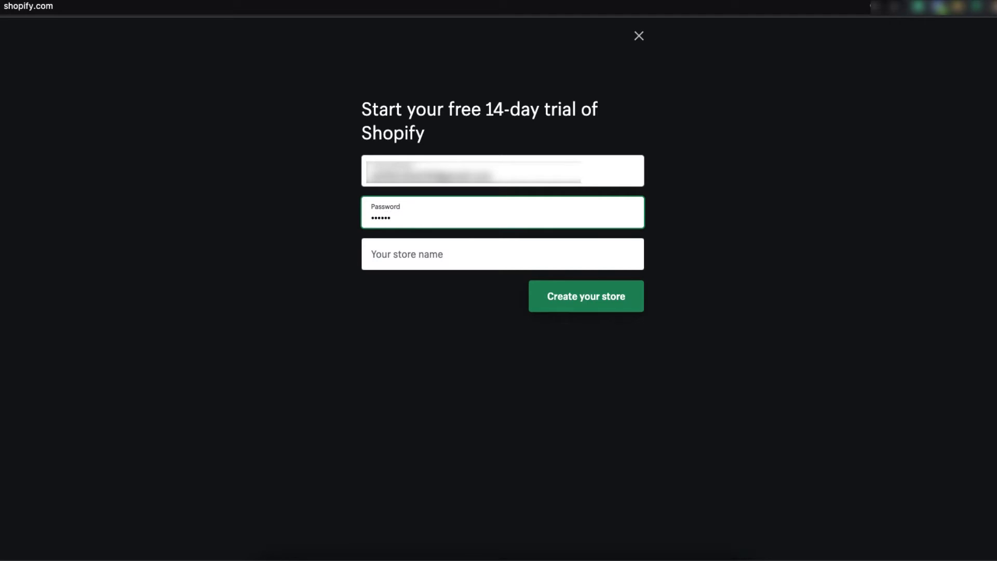
{"action": "type", "text": "•••"}
Step: Name the store 'My T-shirt Bank' after 'My T-shirt Store' is flagged as taken
{"action": "left_click", "coordinate": [431, 252]}
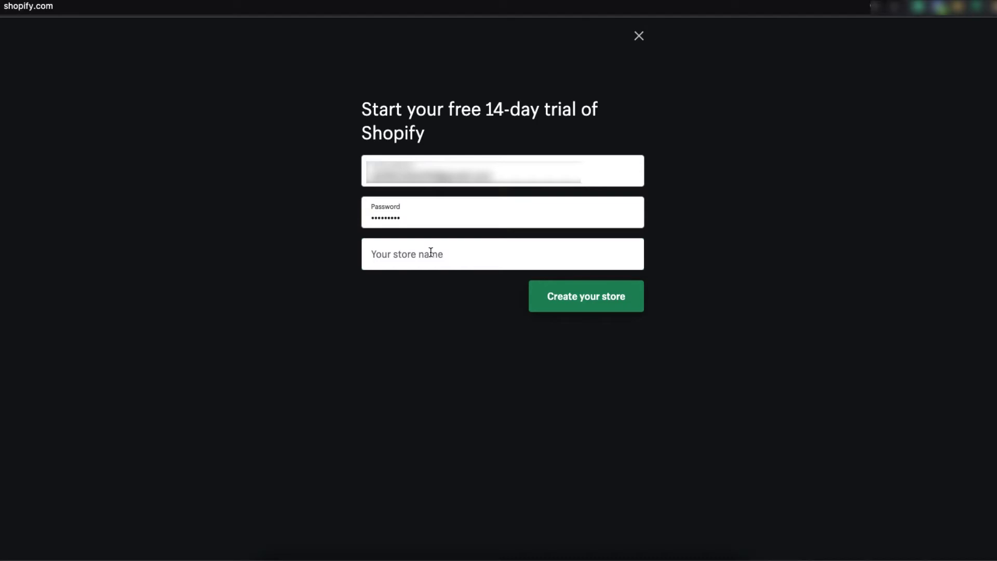
{"action": "type", "text": "My T-"}
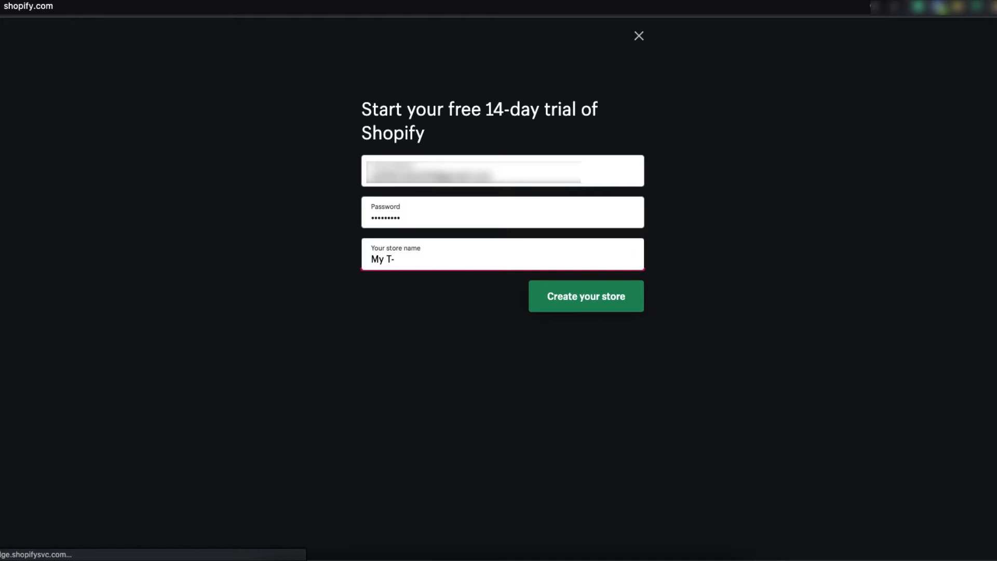
{"action": "type", "text": "shirt"}
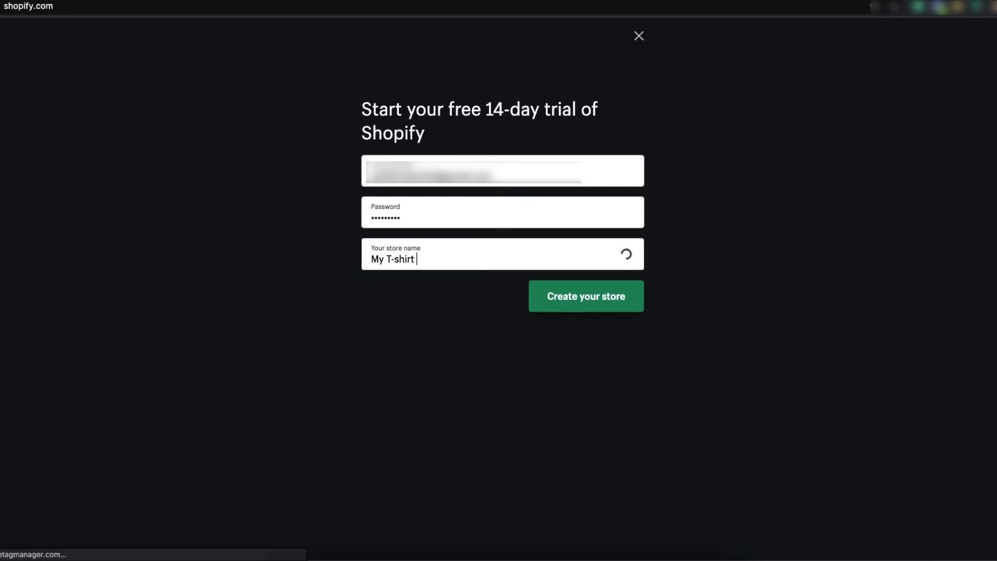
{"action": "type", "text": " Store"}
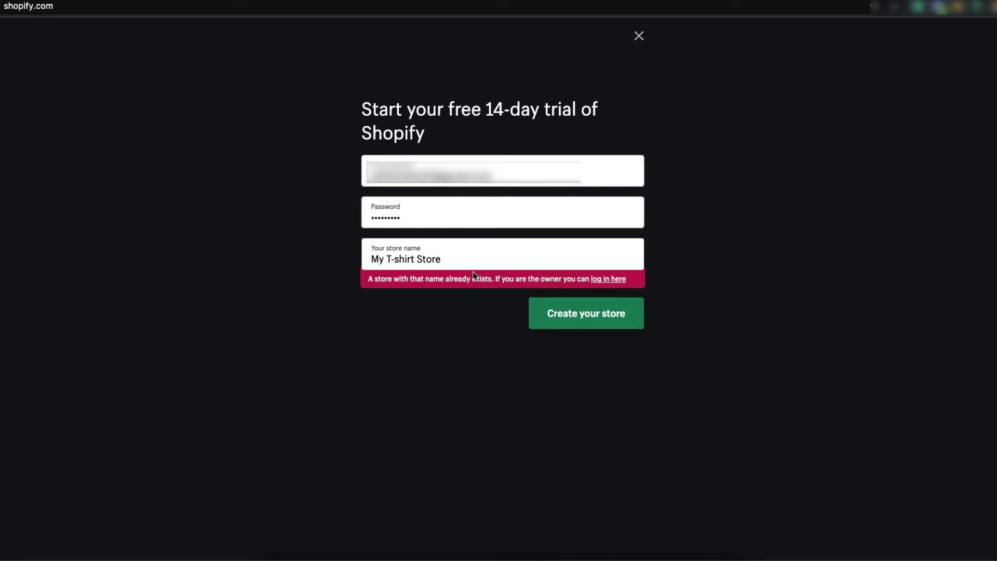
{"action": "key", "text": "BackSpace"}
{"action": "key", "text": "BackSpace"}
{"action": "key", "text": "BackSpace"}
{"action": "key", "text": "BackSpace"}
{"action": "key", "text": "BackSpace"}
{"action": "key", "text": "BackSpace"}
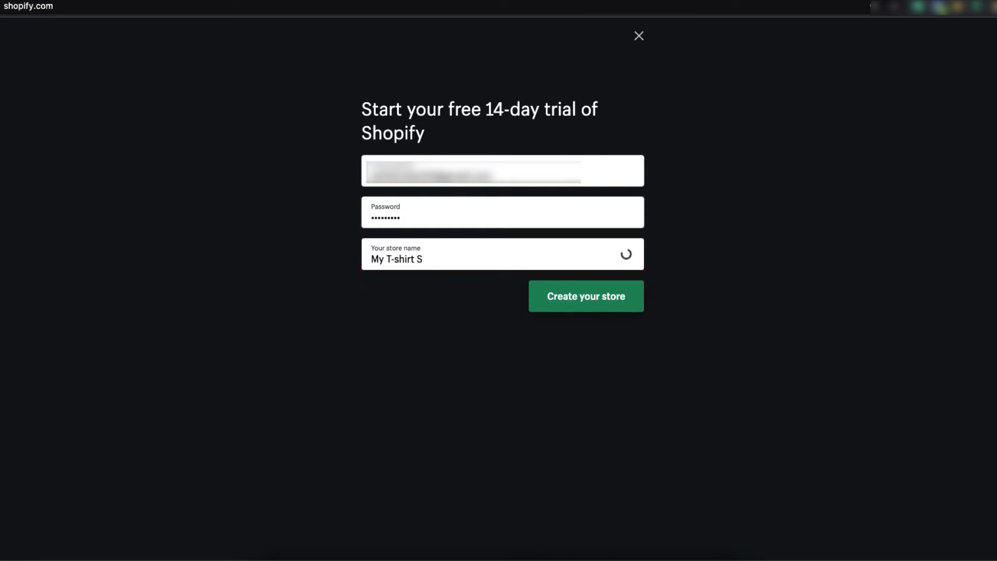
{"action": "type", "text": "Ba"}
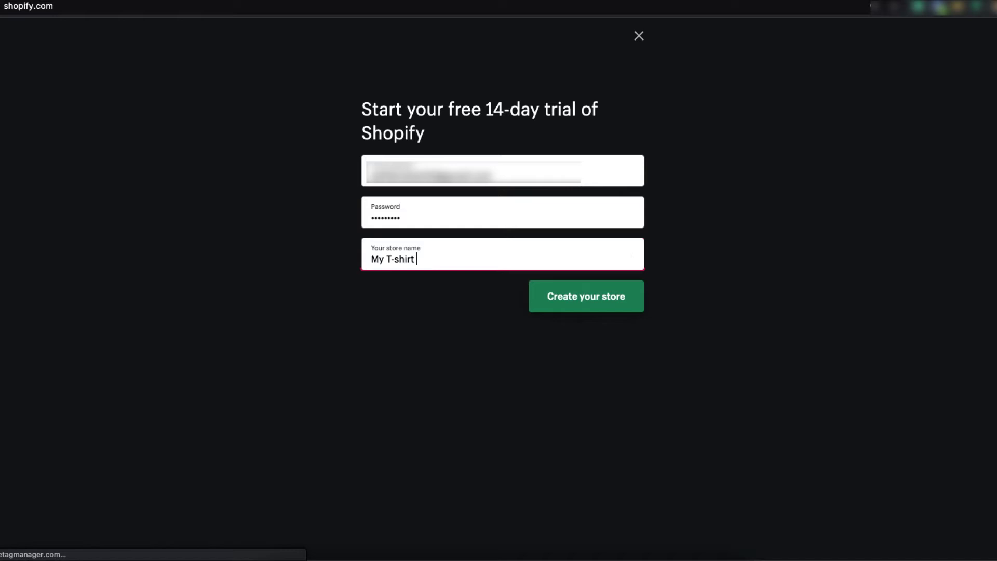
{"action": "type", "text": "nk"}
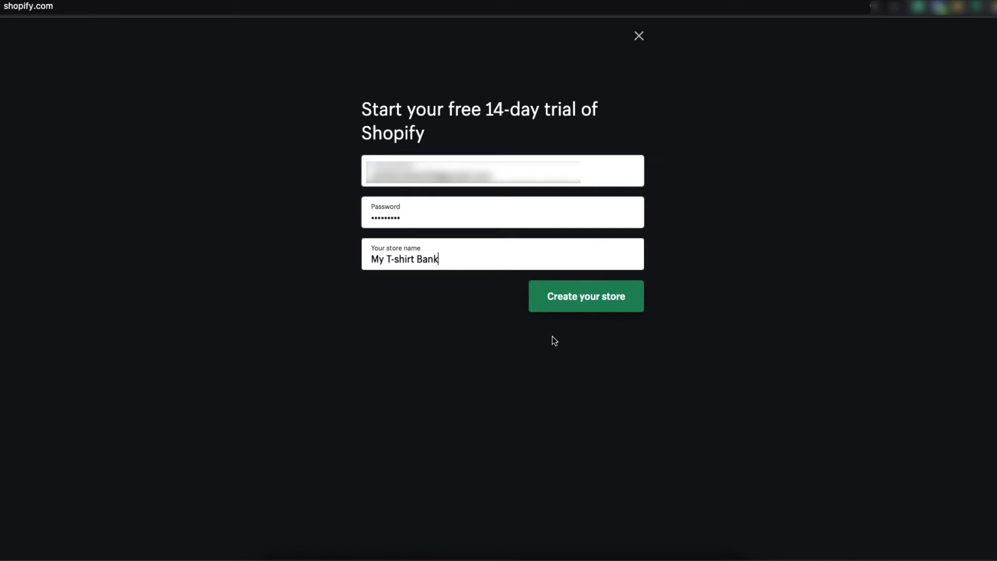
Step: Create the store and answer that nothing is sold yet and other channels are undecided
{"action": "left_click", "coordinate": [585, 306]}
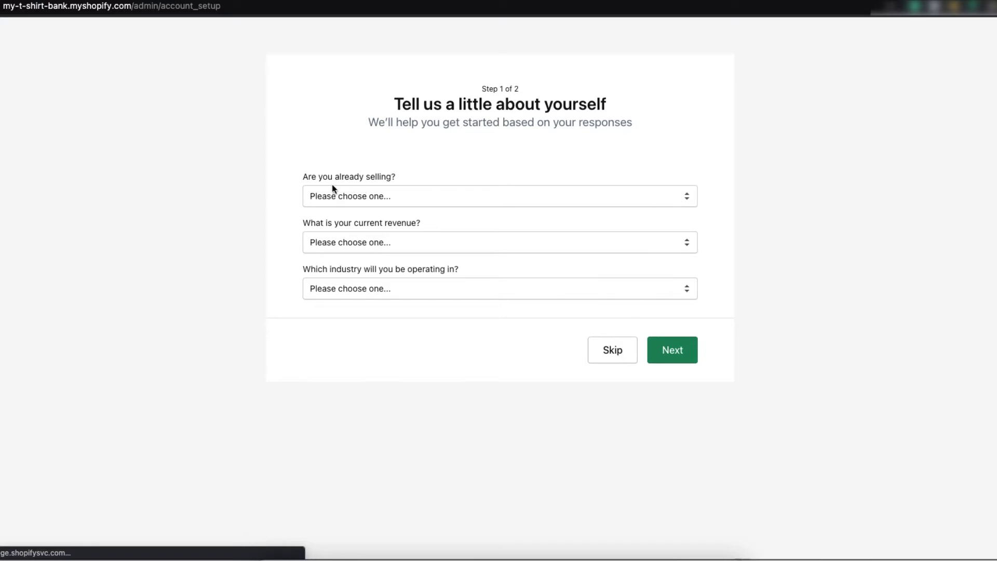
{"action": "left_click", "coordinate": [684, 199]}
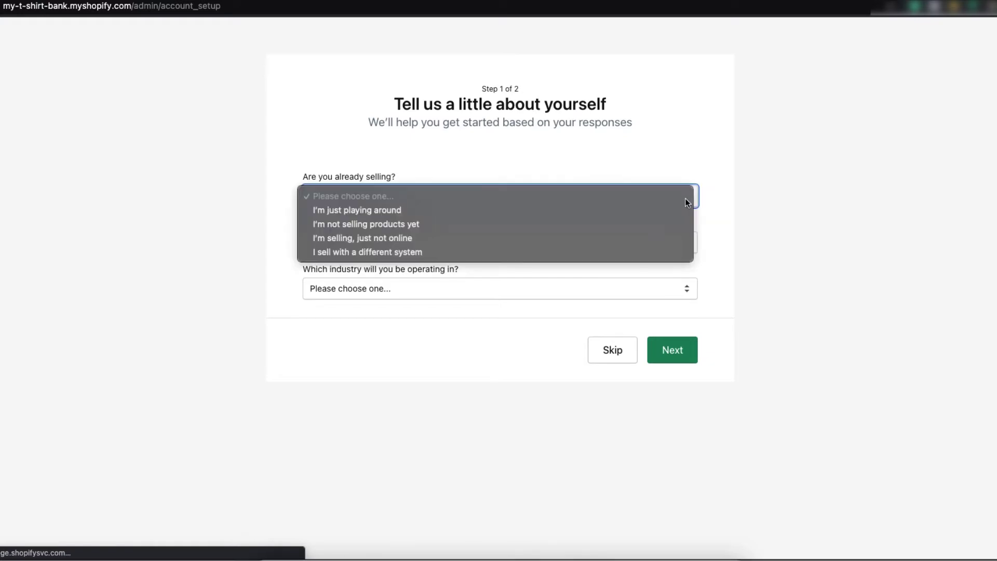
{"action": "left_click", "coordinate": [406, 223]}
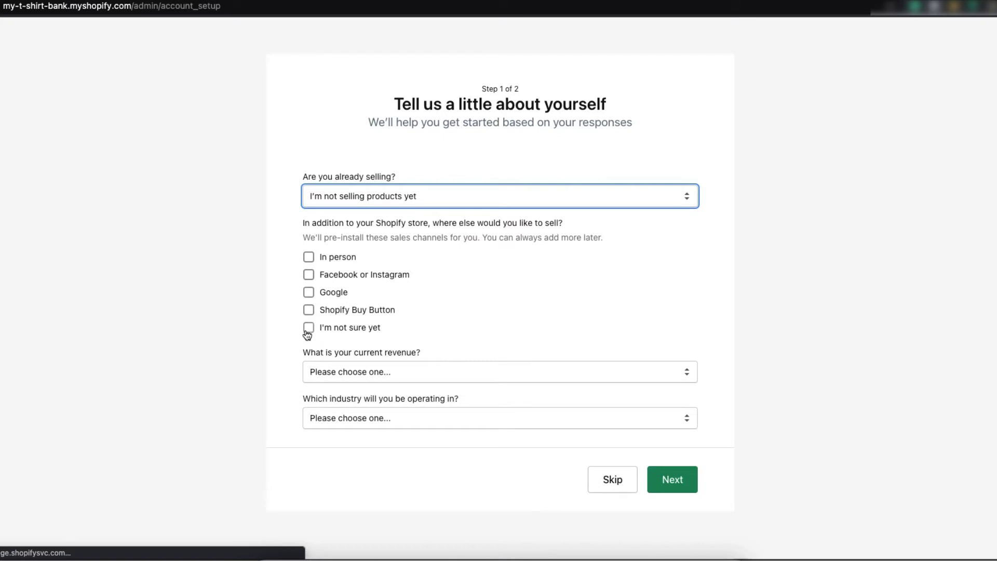
{"action": "left_click", "coordinate": [309, 328]}
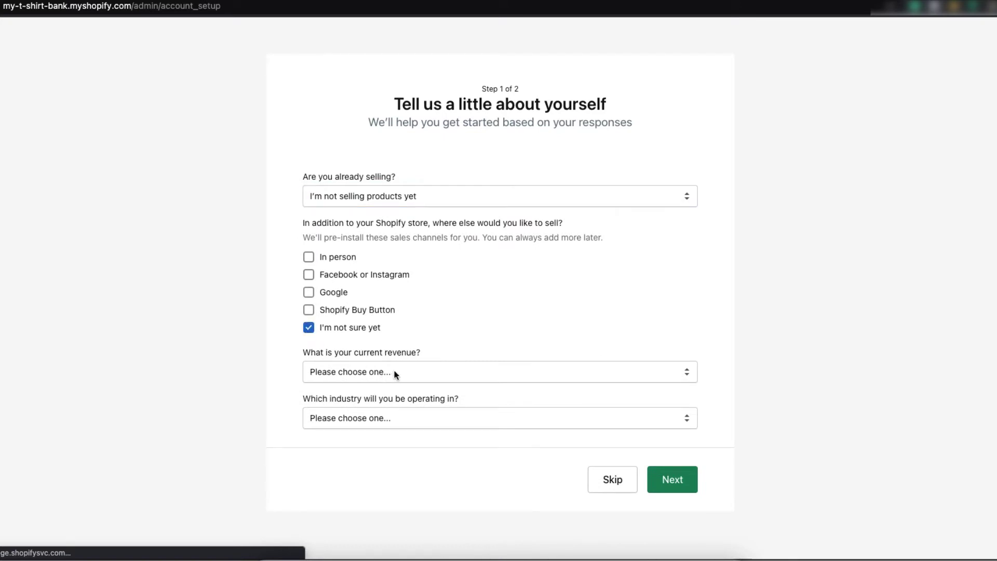
Step: Report zero revenue, choose Clothing as the industry, and continue to the address step
{"action": "left_click", "coordinate": [459, 377]}
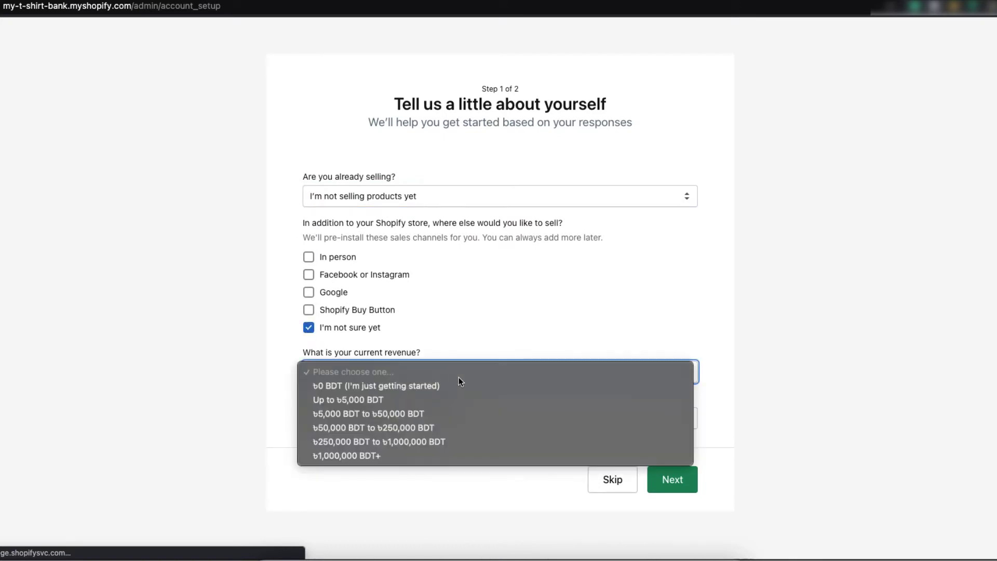
{"action": "left_click", "coordinate": [382, 385]}
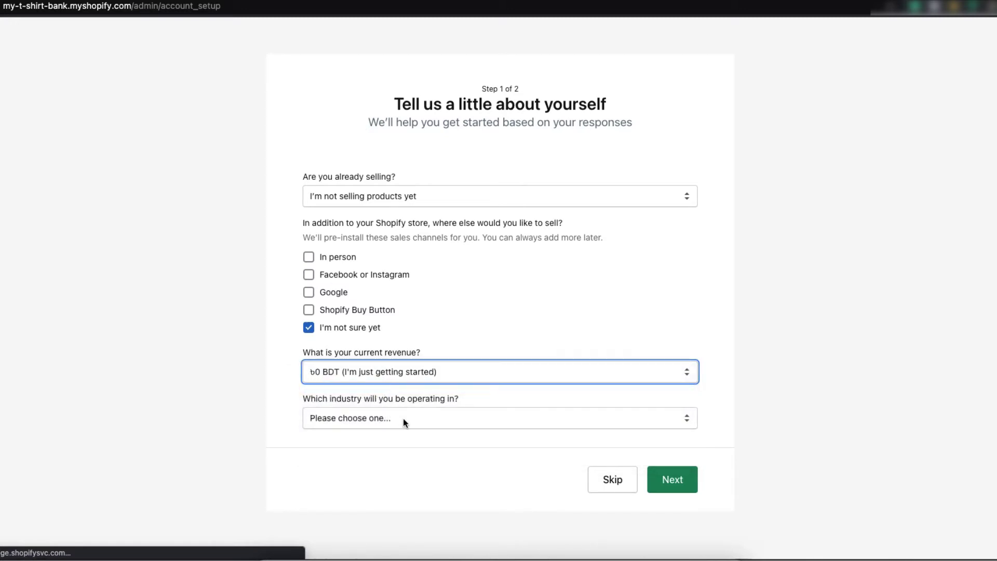
{"action": "left_click", "coordinate": [406, 420]}
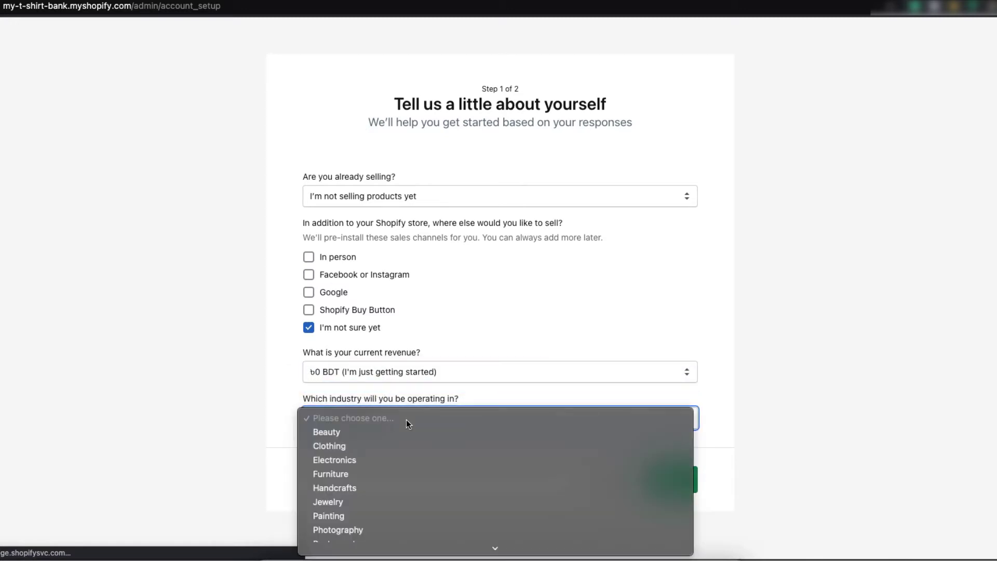
{"action": "left_click", "coordinate": [360, 448]}
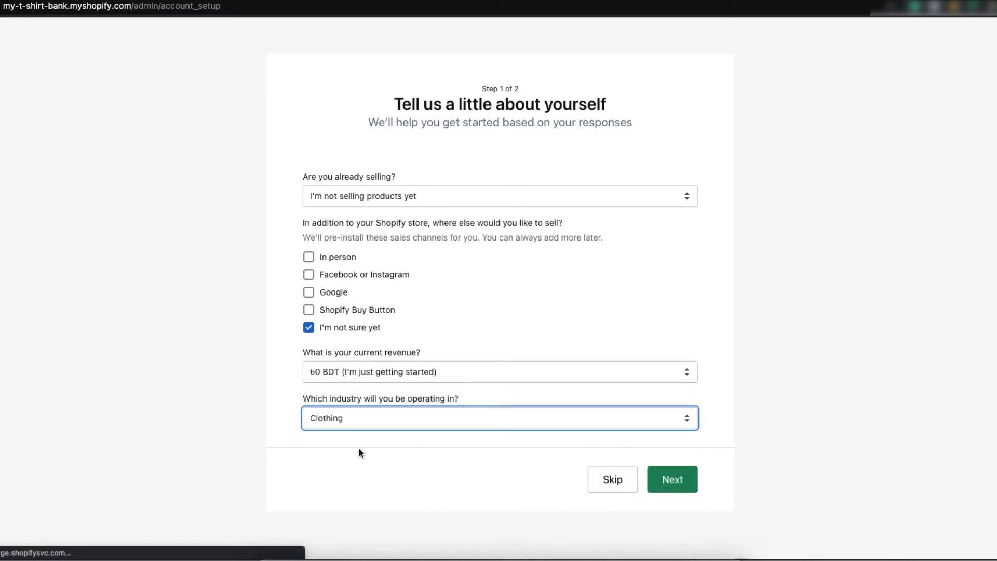
{"action": "left_click", "coordinate": [661, 478]}
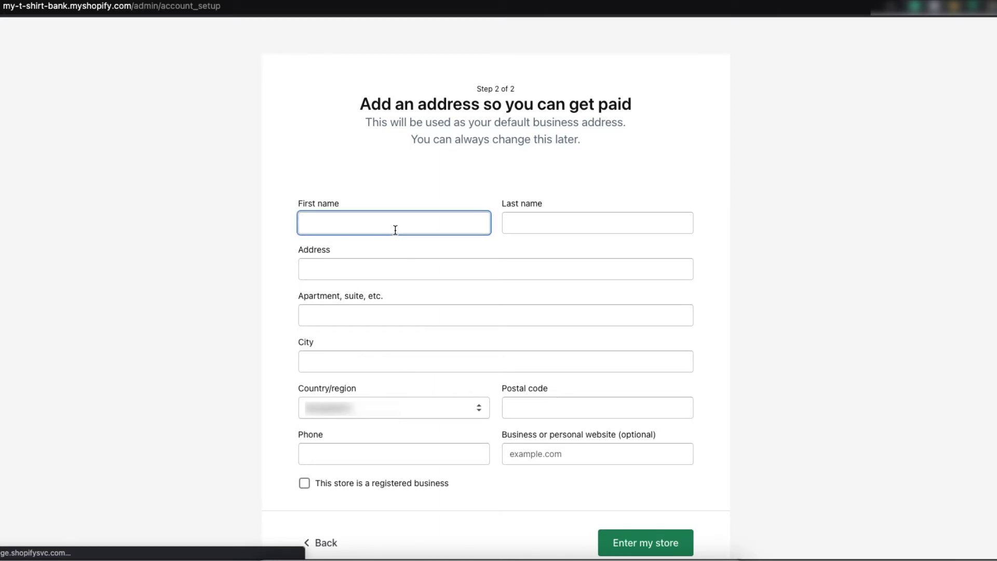
Step: Fill in the owner's first and last name and the street address
{"action": "left_click", "coordinate": [548, 225]}
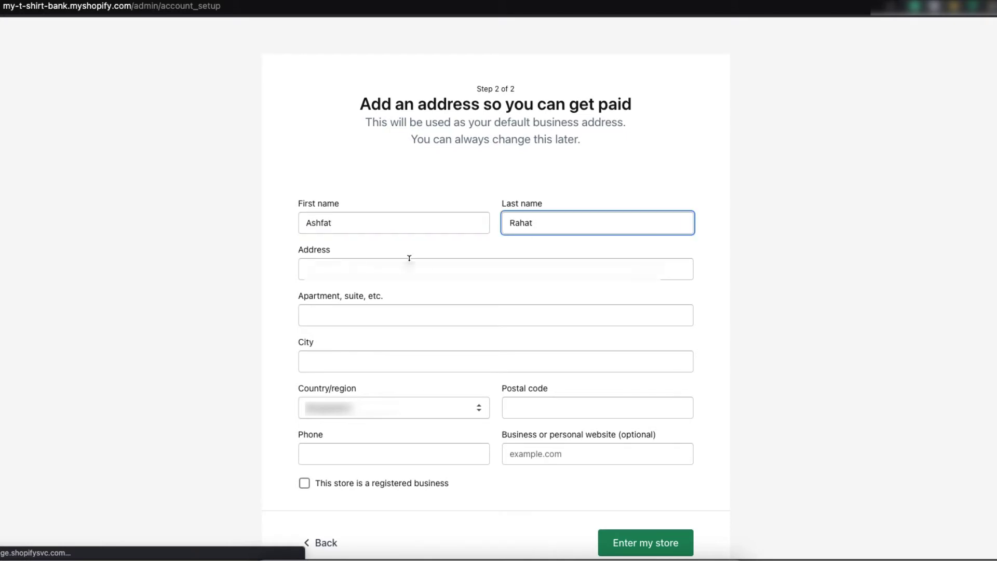
{"action": "left_click", "coordinate": [408, 262]}
{"action": "type", "text": "123"}
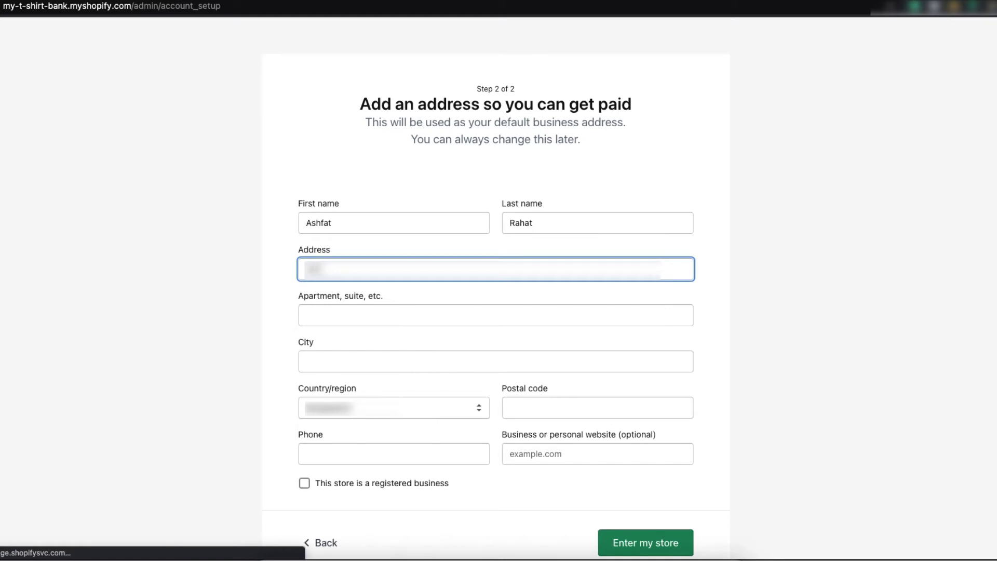
{"action": "type", "text": " Main St Road"}
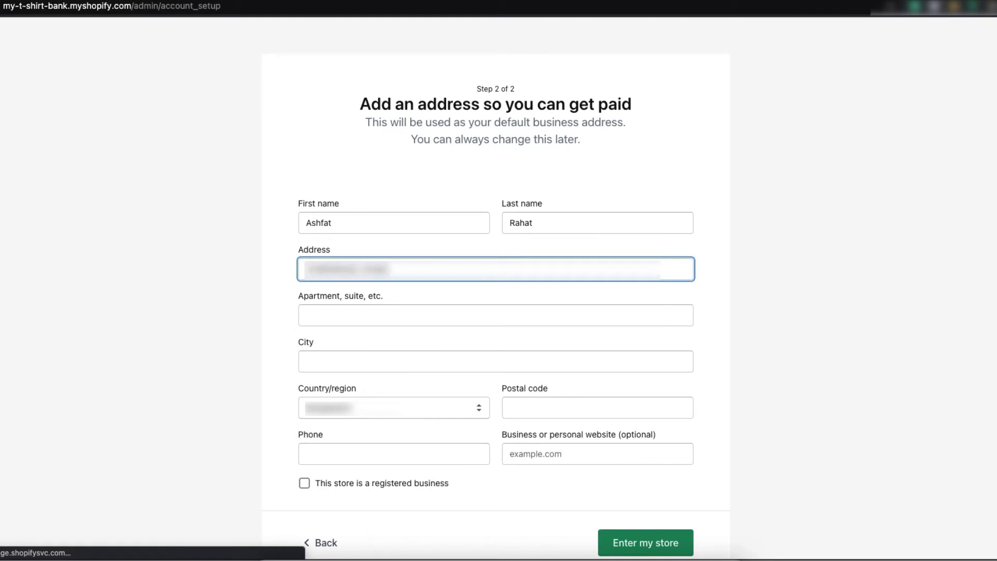
Step: Enter the city, postal code and phone number for the business
{"action": "left_click", "coordinate": [348, 363]}
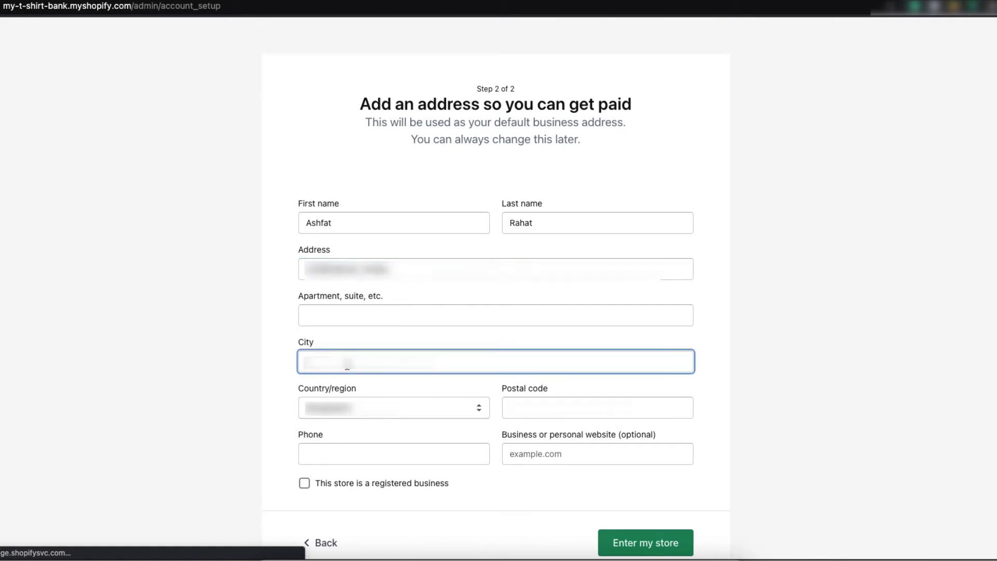
{"action": "type", "text": "Dhaka"}
{"action": "left_click", "coordinate": [535, 408]}
{"action": "type", "text": "1207"}
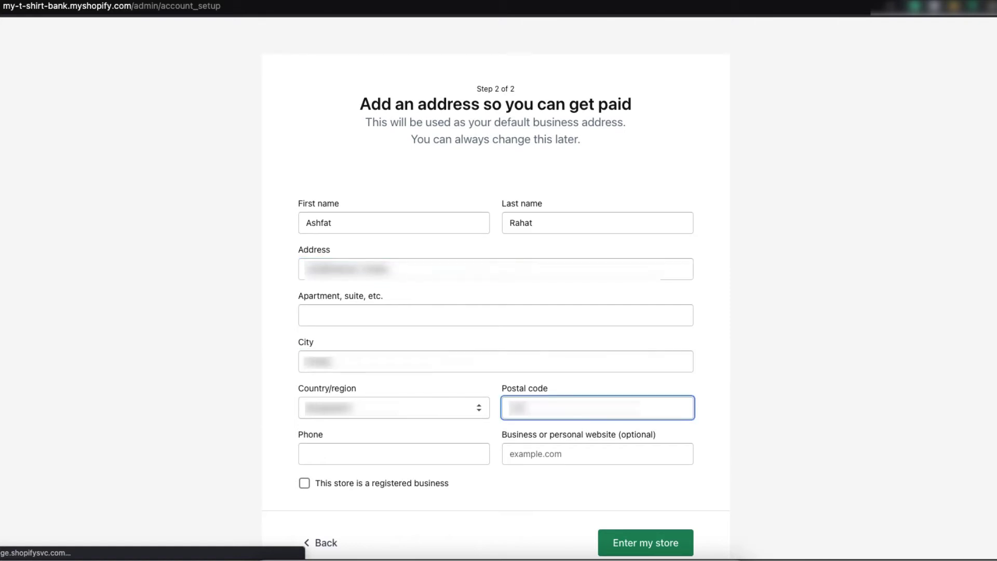
{"action": "left_click", "coordinate": [414, 454]}
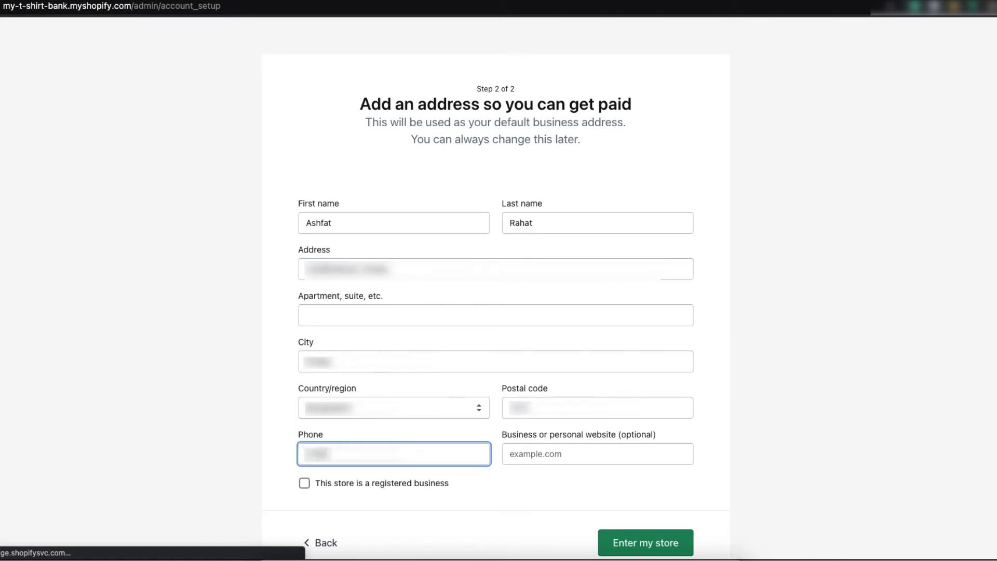
Step: Leave the store marked as not a registered business and submit to enter the store
{"action": "left_click", "coordinate": [305, 484]}
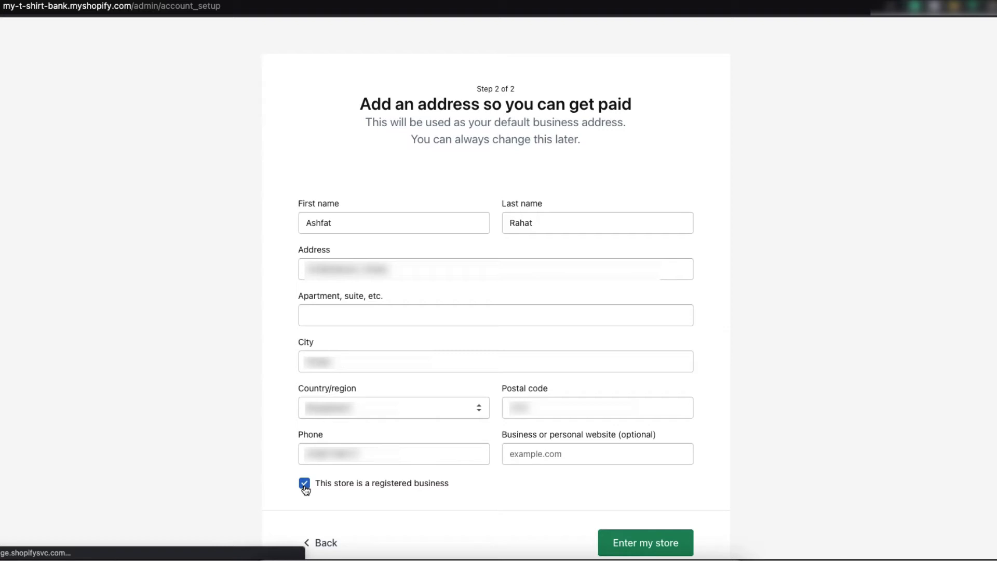
{"action": "left_click", "coordinate": [305, 486]}
{"action": "scroll", "coordinate": [547, 487], "scroll_direction": "down", "scroll_amount": 3}
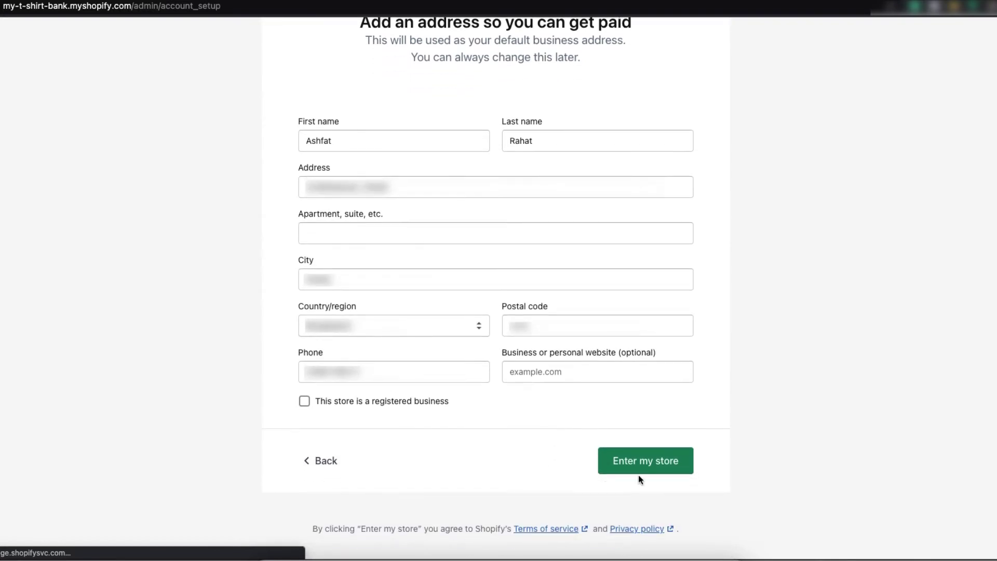
{"action": "left_click", "coordinate": [647, 470]}
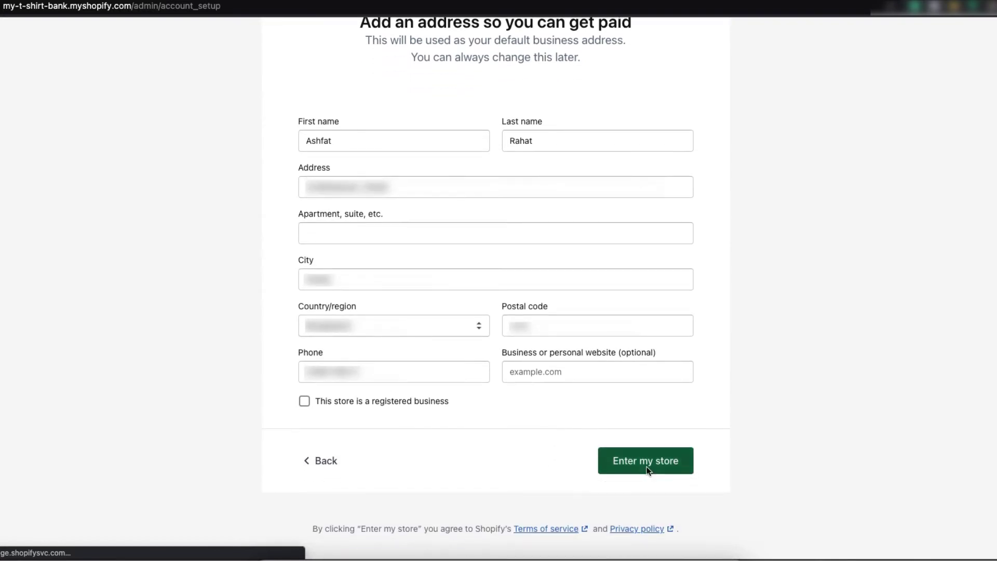
Step: Scroll back to the top of the new My T-shirt Bank page while it loads
{"action": "scroll", "coordinate": [860, 435], "scroll_direction": "up", "scroll_amount": 3}
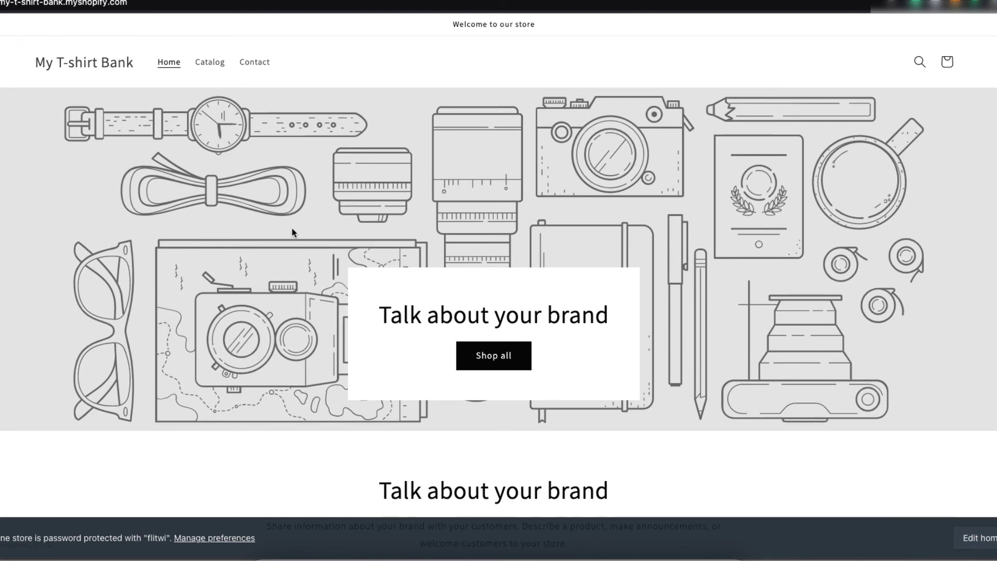
Step: Browse the storefront's brand banner, Tk 19.99 BDT sample products, multicolumn and footer, then return up
{"action": "scroll", "coordinate": [292, 232], "scroll_direction": "down", "scroll_amount": 5}
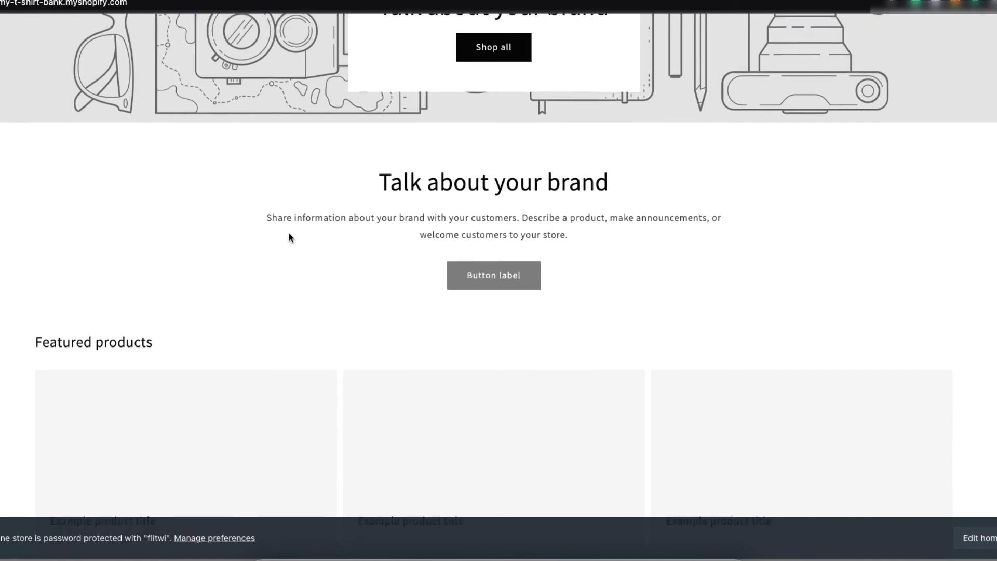
{"action": "scroll", "coordinate": [289, 237], "scroll_direction": "down", "scroll_amount": 10}
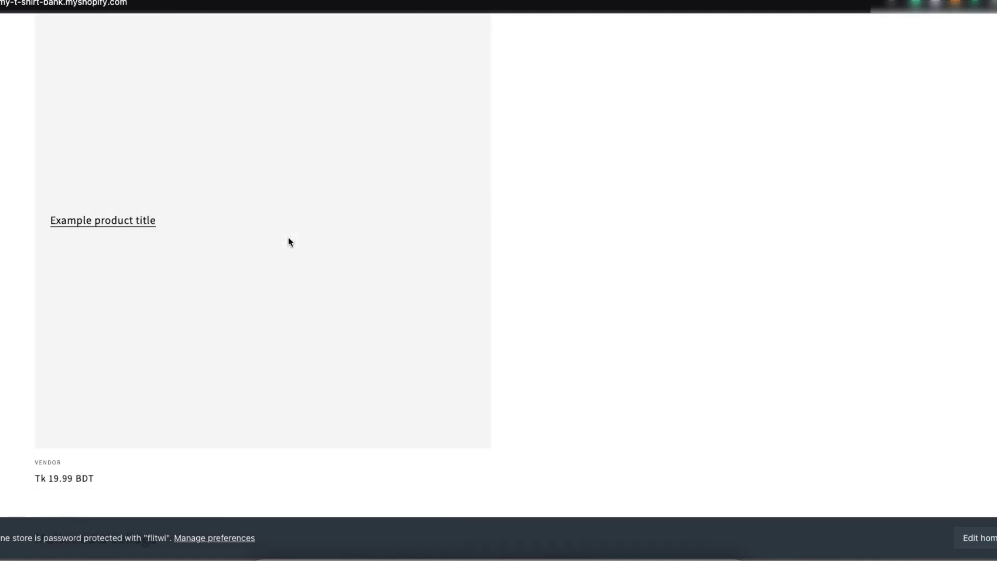
{"action": "scroll", "coordinate": [289, 238], "scroll_direction": "down", "scroll_amount": 8}
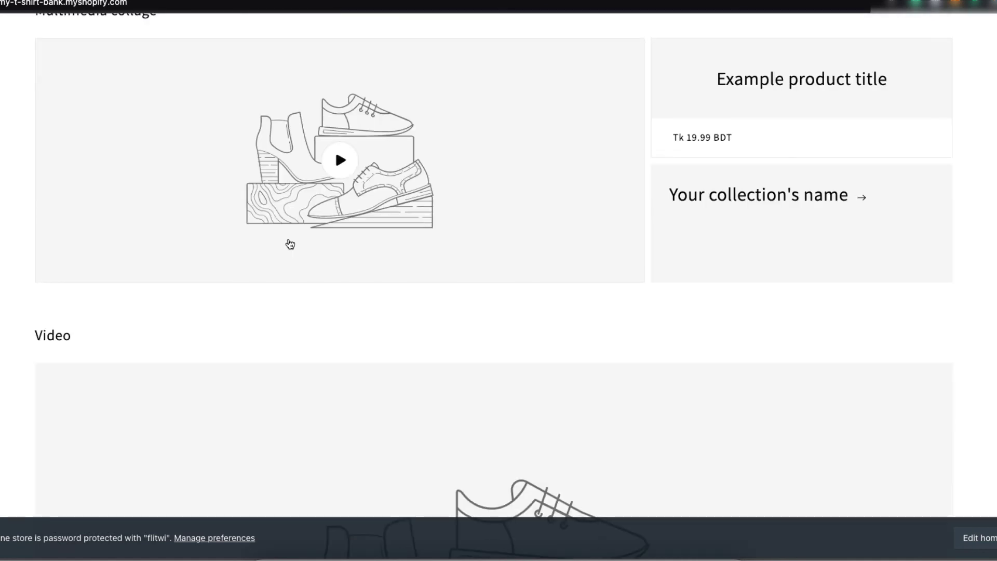
{"action": "scroll", "coordinate": [290, 244], "scroll_direction": "down", "scroll_amount": 9}
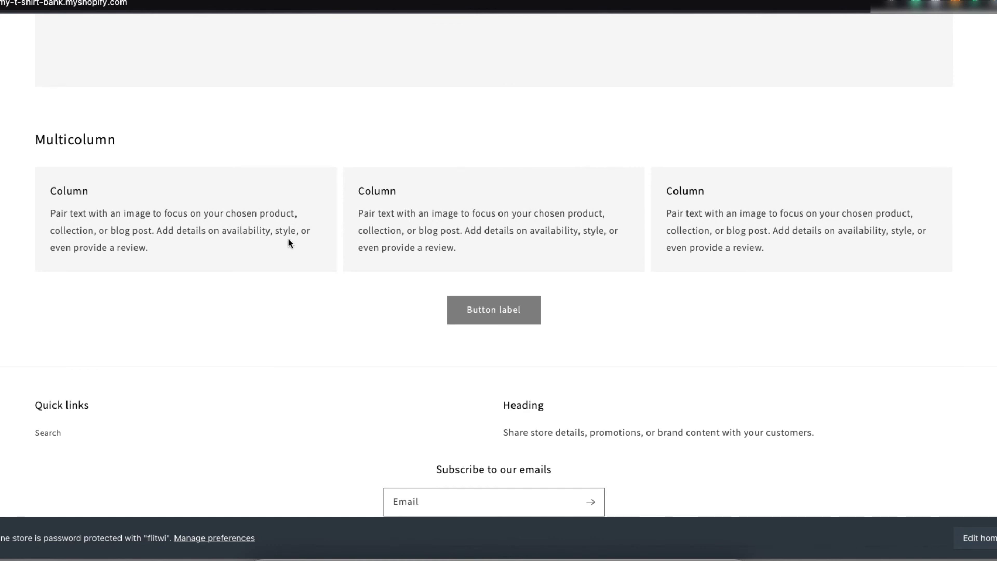
{"action": "scroll", "coordinate": [289, 242], "scroll_direction": "down", "scroll_amount": 2}
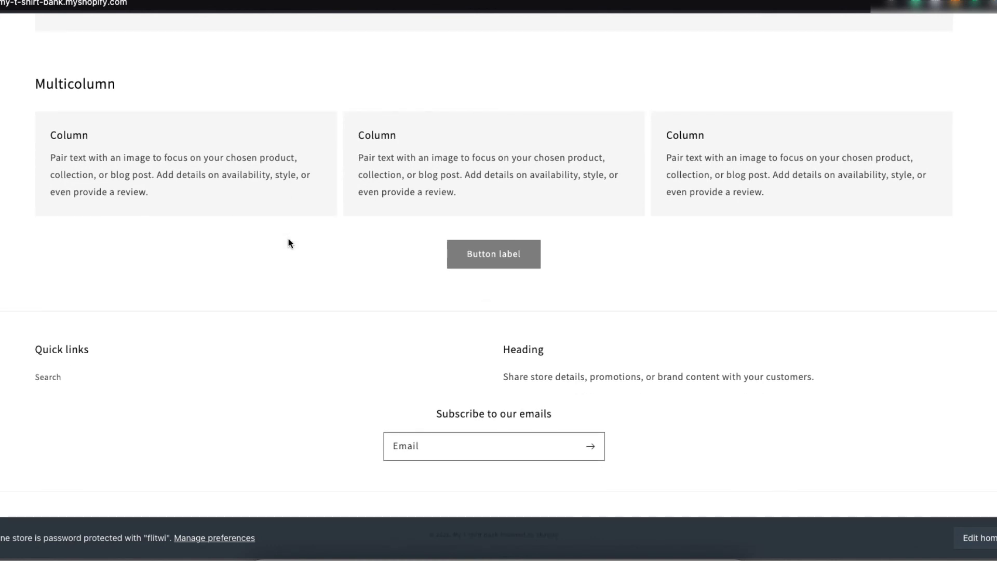
{"action": "scroll", "coordinate": [289, 239], "scroll_direction": "up", "scroll_amount": 15}
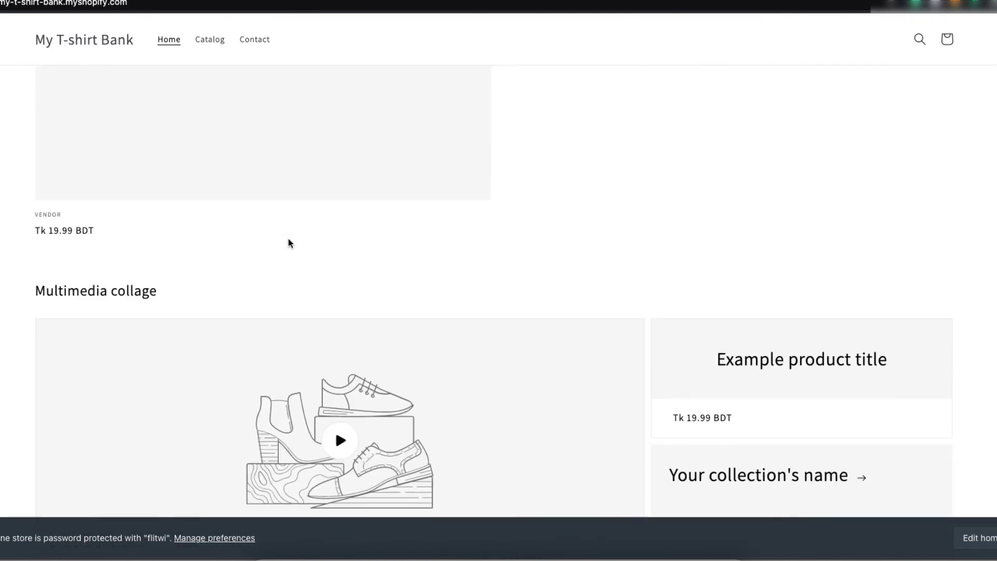
{"action": "scroll", "coordinate": [289, 242], "scroll_direction": "up", "scroll_amount": 15}
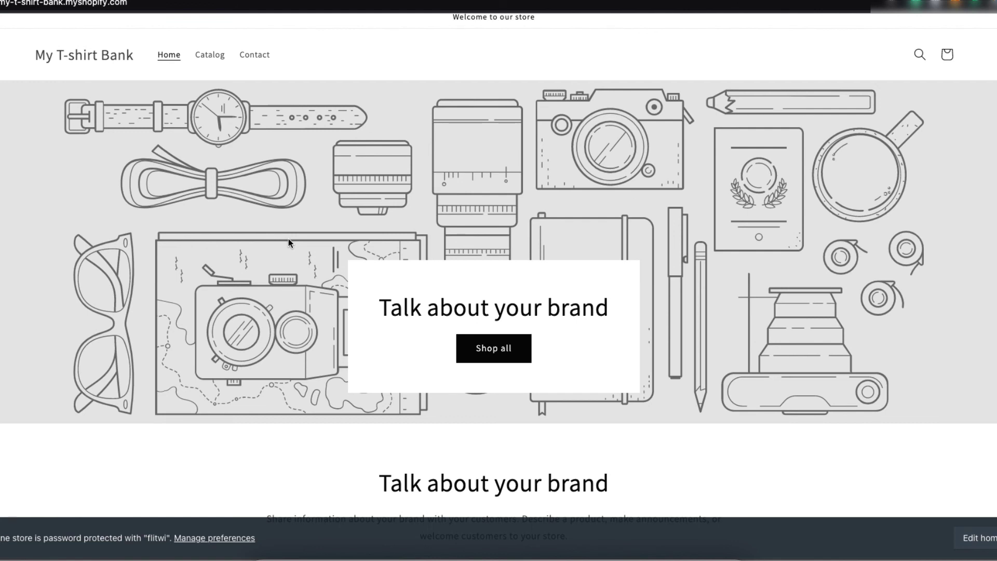
{"action": "scroll", "coordinate": [288, 241], "scroll_direction": "up", "scroll_amount": 1}
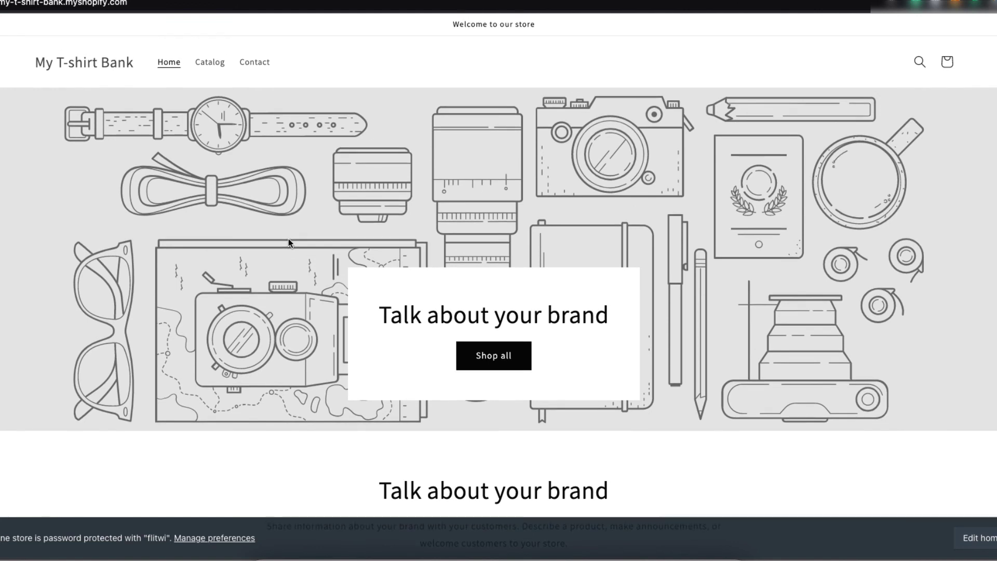